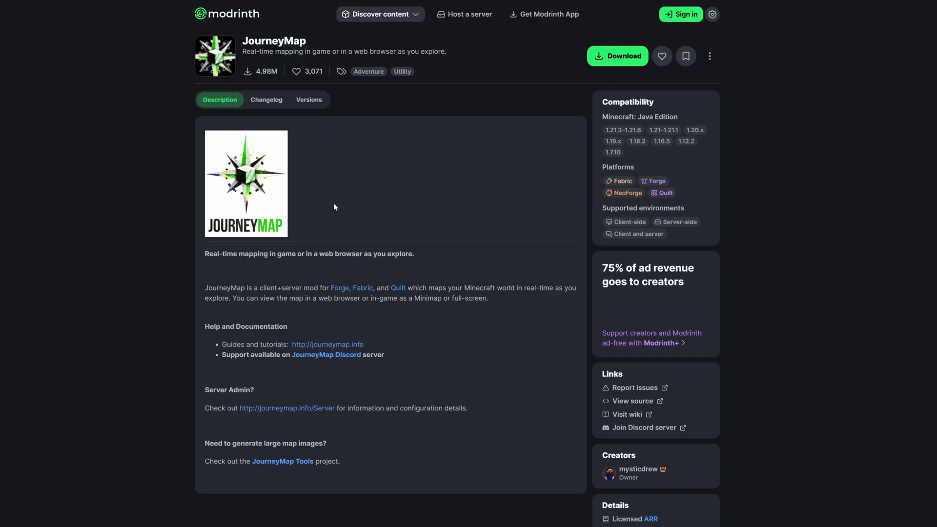
# - Download JourneyMap 1.21.6-6.0.0-beta.52+fabric from its Modrinth Versions list
pyautogui.click(307, 105)
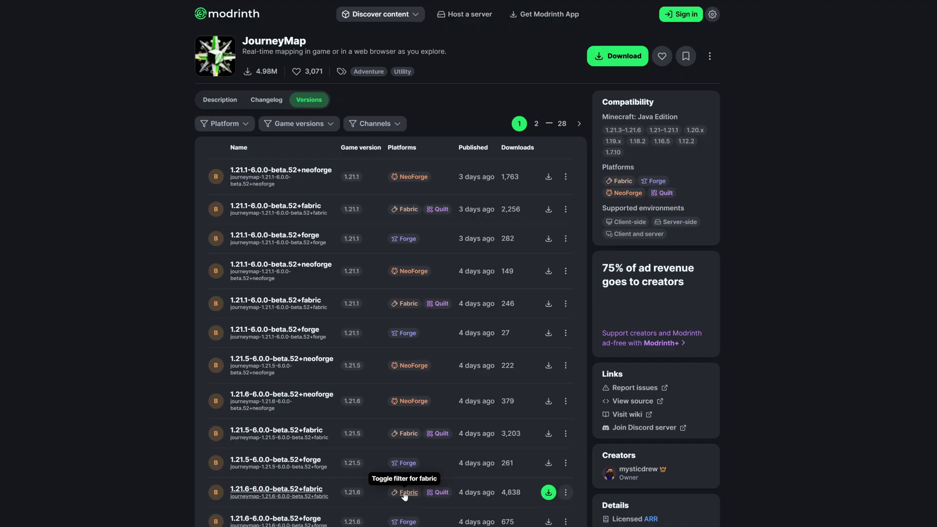
pyautogui.click(549, 493)
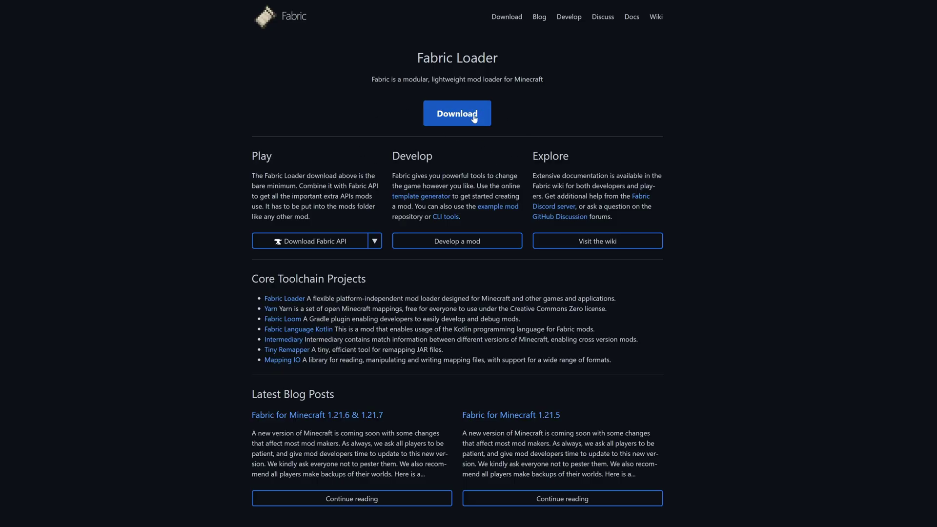
# - Download fabric-installer-1.0.3.exe for Windows from the Fabric website
pyautogui.click(445, 116)
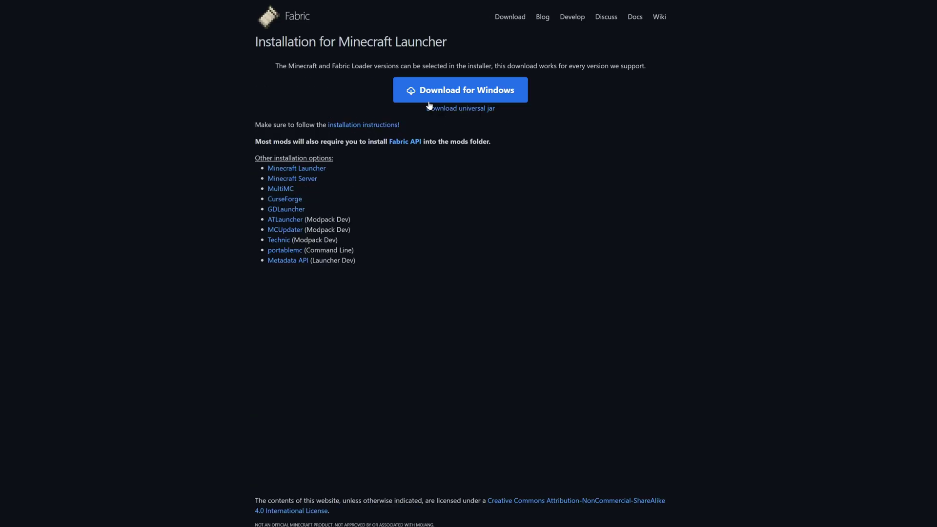
pyautogui.click(455, 93)
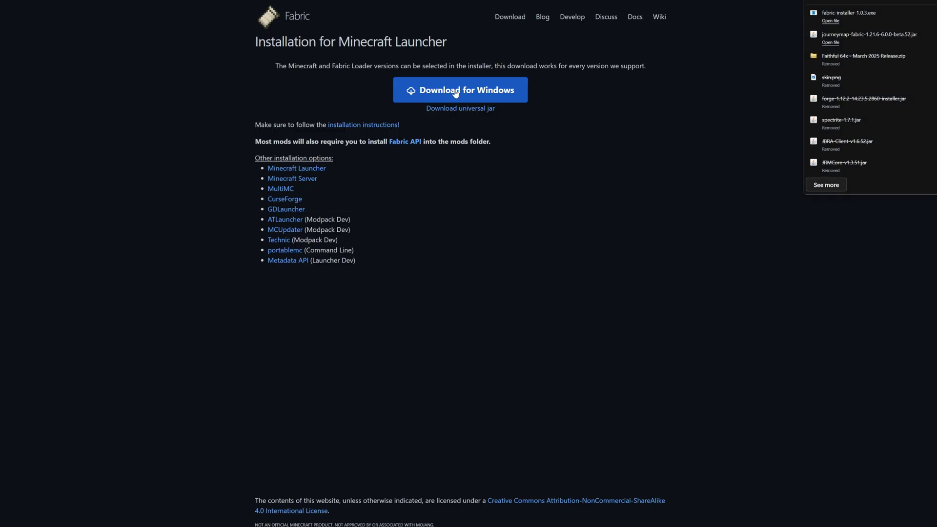
# - Download the Fabric API 0.128.0 file for 1.21.6 from CurseForge's Files list
pyautogui.click(406, 143)
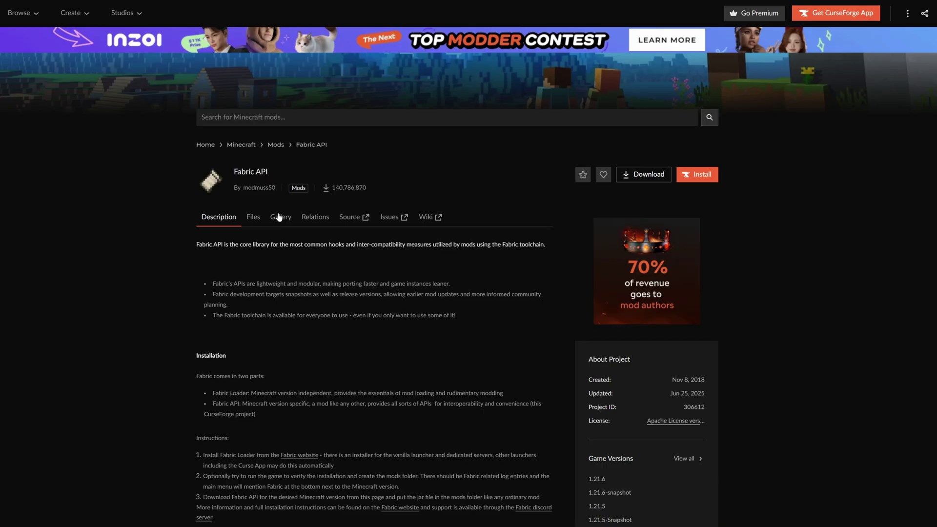
pyautogui.click(254, 218)
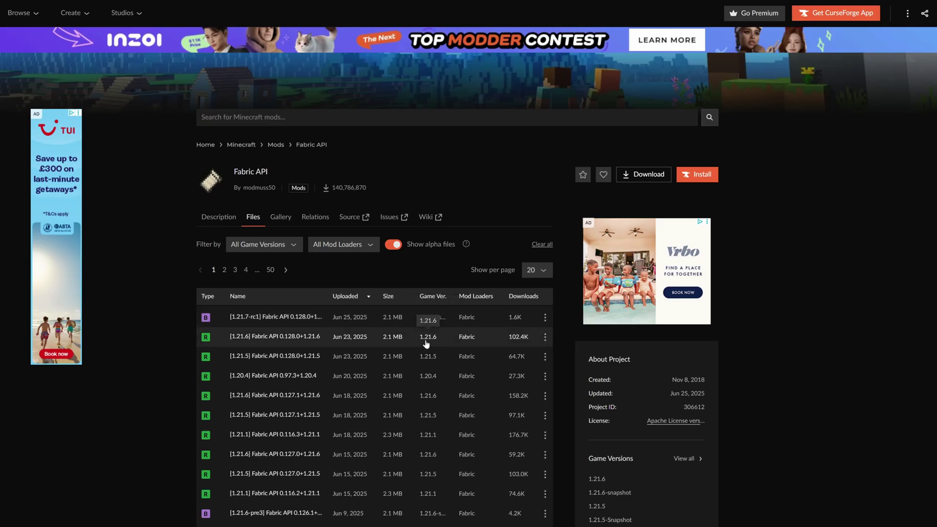
pyautogui.click(545, 337)
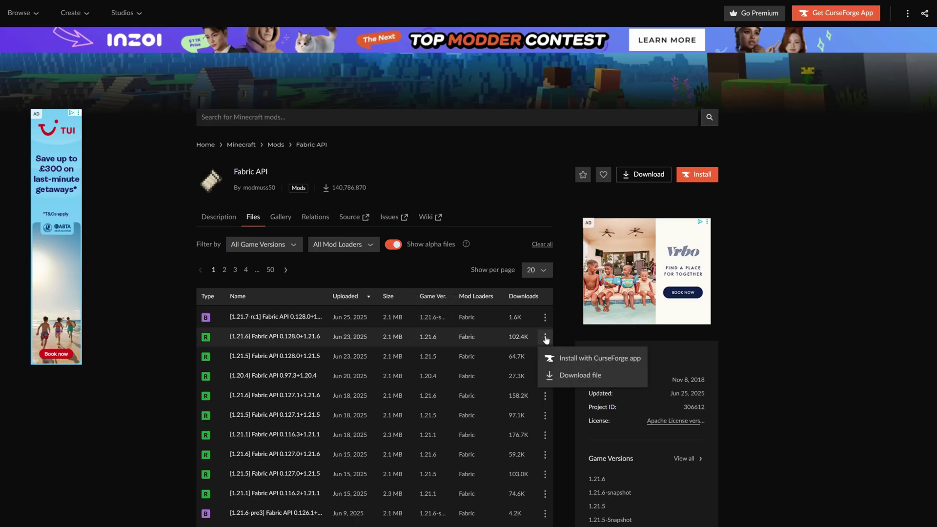
pyautogui.click(577, 378)
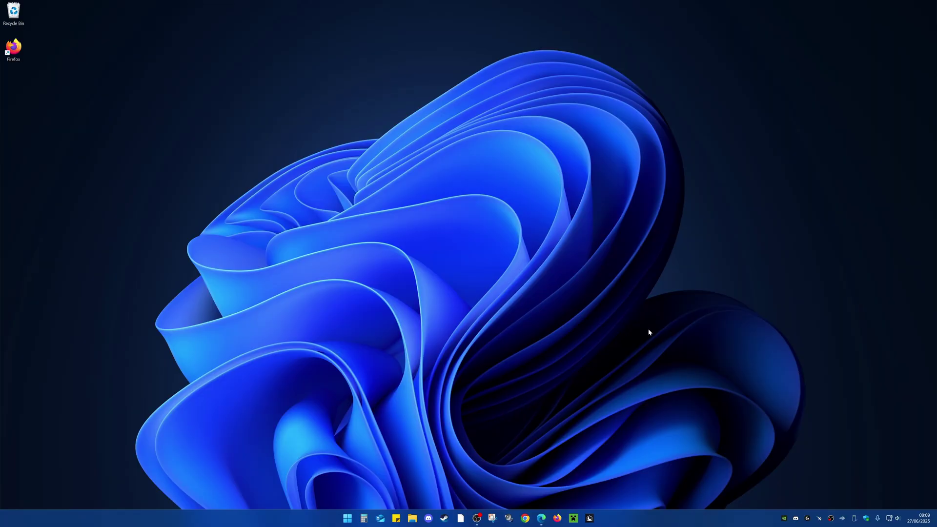
# - Drag the three downloaded files from the Downloads folder onto the desktop
pyautogui.click(413, 518)
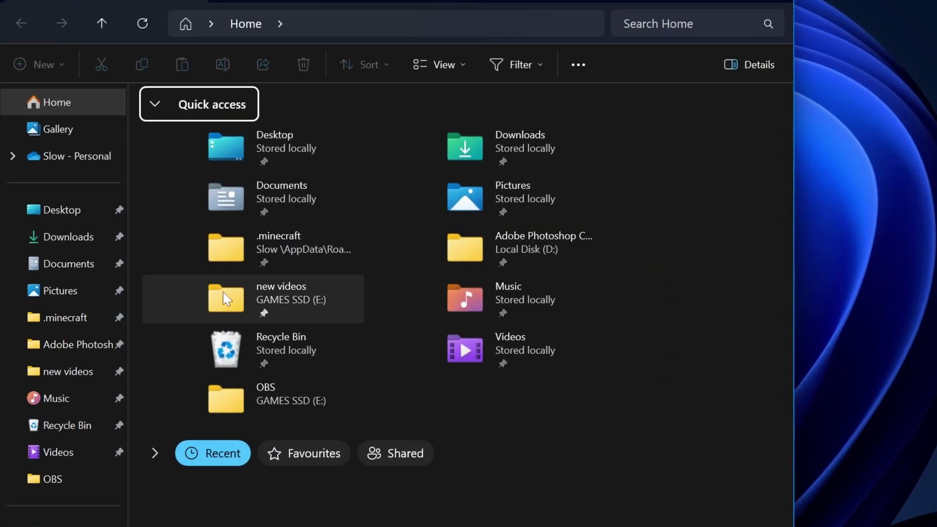
pyautogui.click(65, 239)
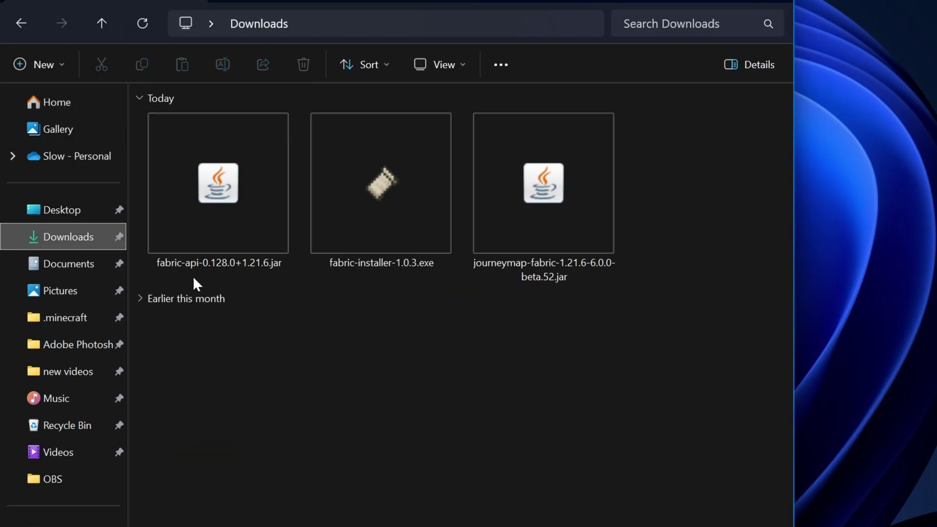
pyautogui.click(639, 203)
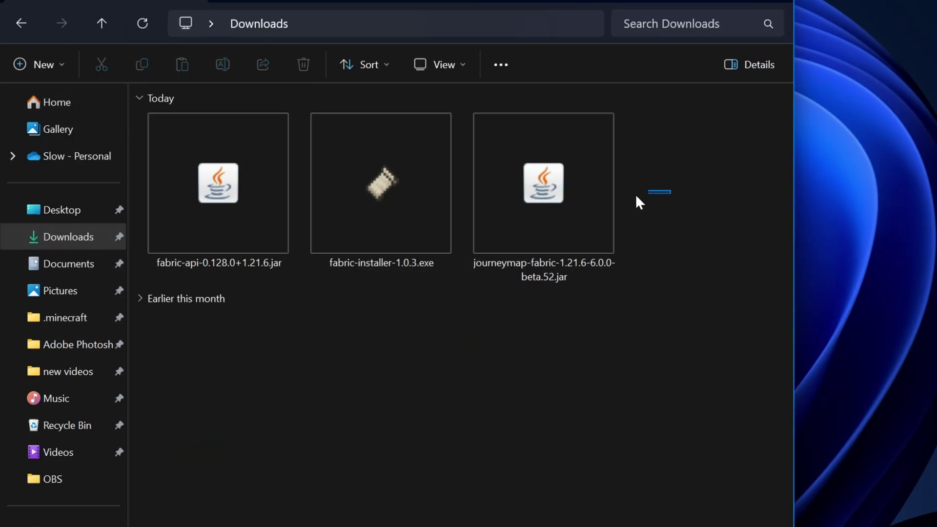
pyautogui.moveTo(639, 202); pyautogui.dragTo(820, 185)
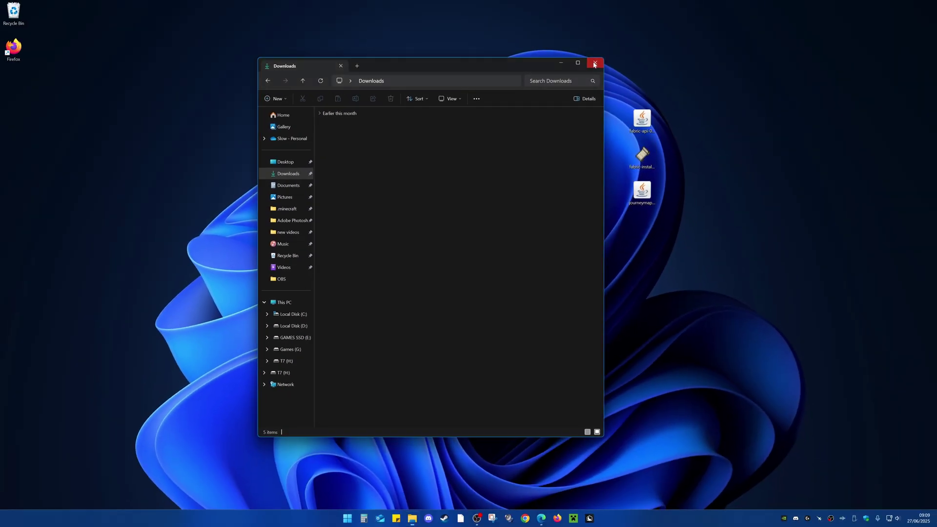
pyautogui.click(787, 3)
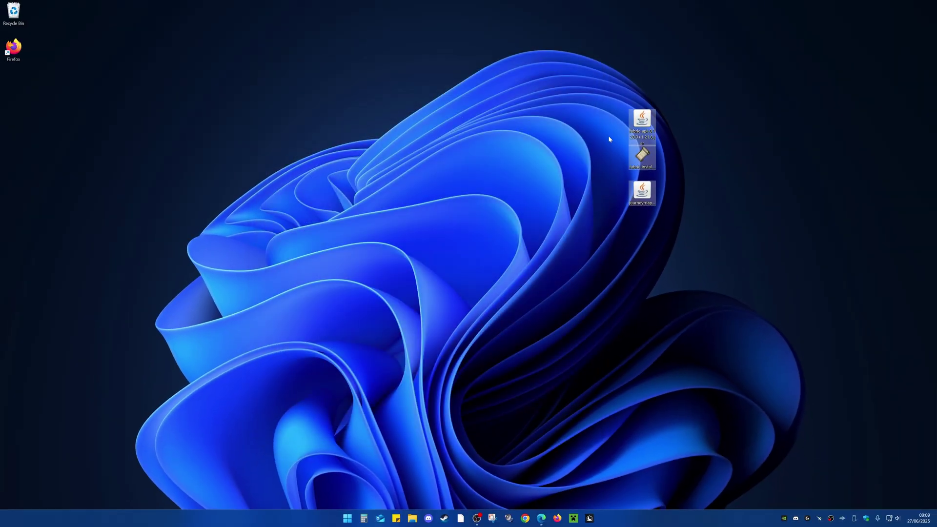
# - Tidy the desktop, shifting the Fabric installer icon left and deselecting icons
pyautogui.click(579, 186)
pyautogui.moveTo(644, 155); pyautogui.dragTo(590, 157)
pyautogui.click(585, 187)
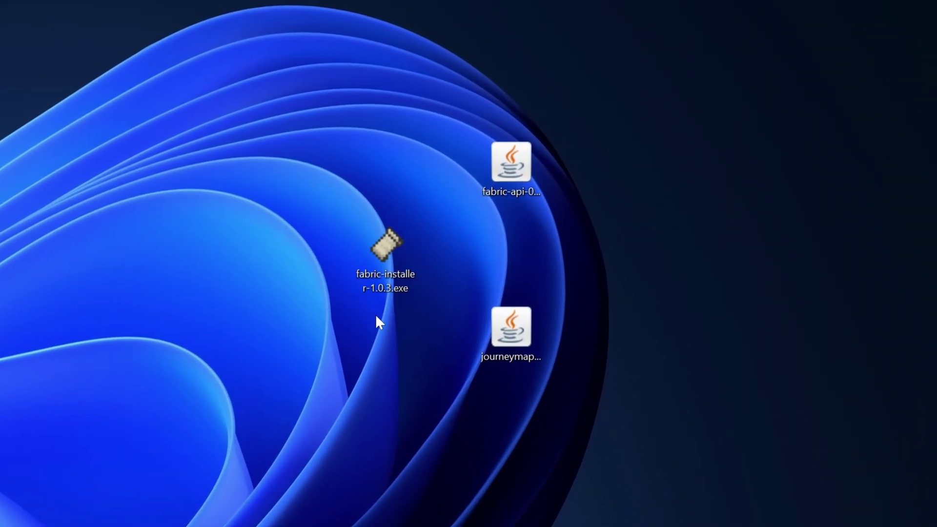
# - Install Fabric Loader 0.16.14 for Minecraft 1.21.6 with the Fabric installer
pyautogui.doubleClick(384, 274)
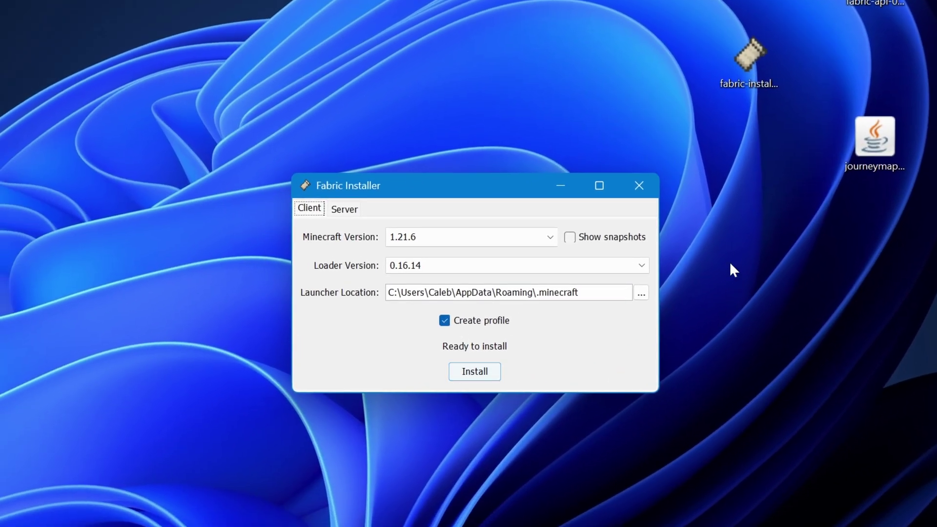
pyautogui.click(472, 377)
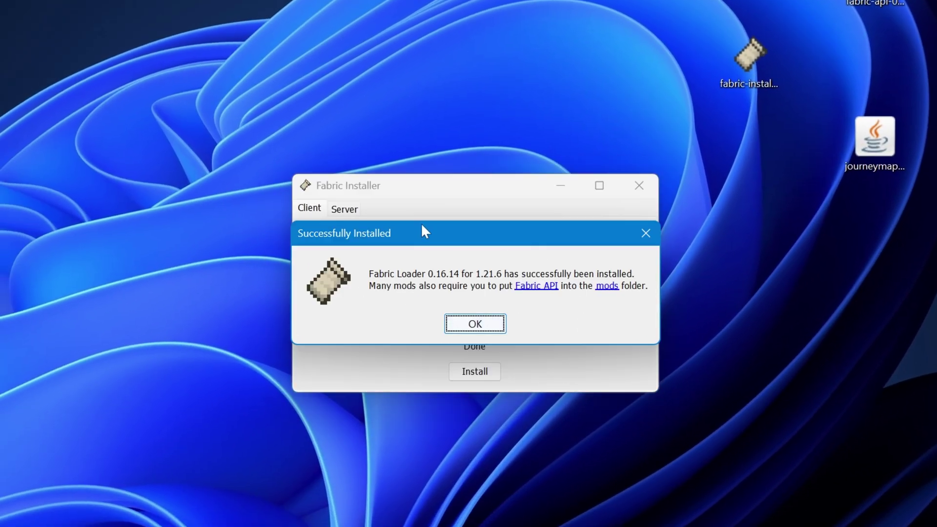
pyautogui.click(493, 328)
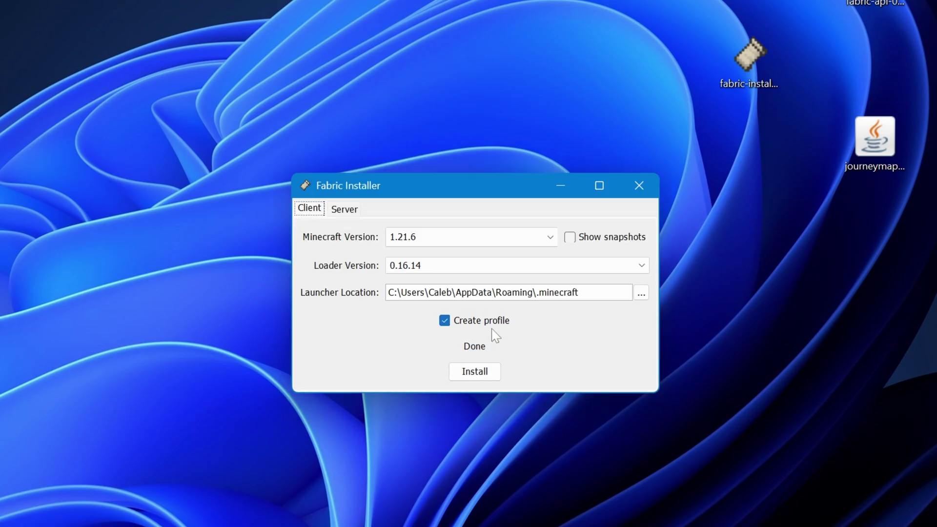
pyautogui.click(639, 186)
# - Delete the installer file and group the Fabric API and JourneyMap jars together
pyautogui.click(748, 63)
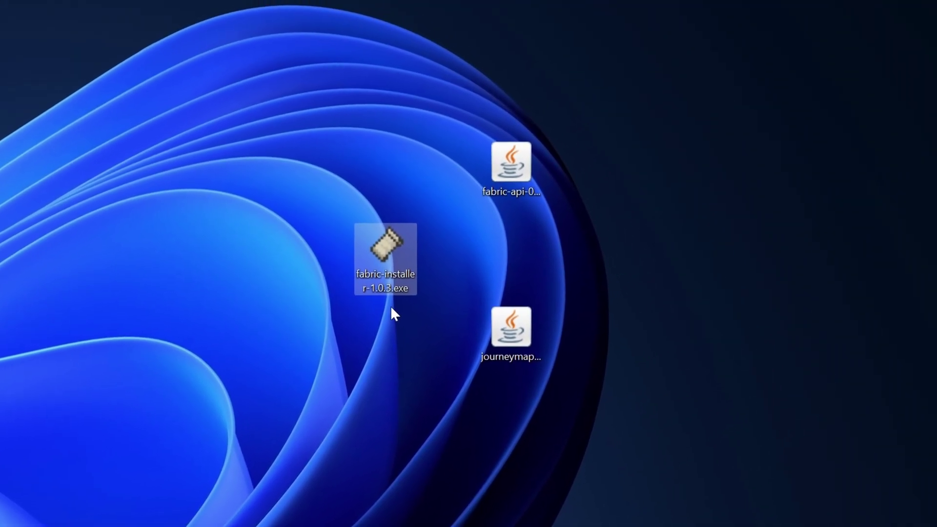
pyautogui.press('Delete')
pyautogui.moveTo(427, 119); pyautogui.dragTo(561, 375)
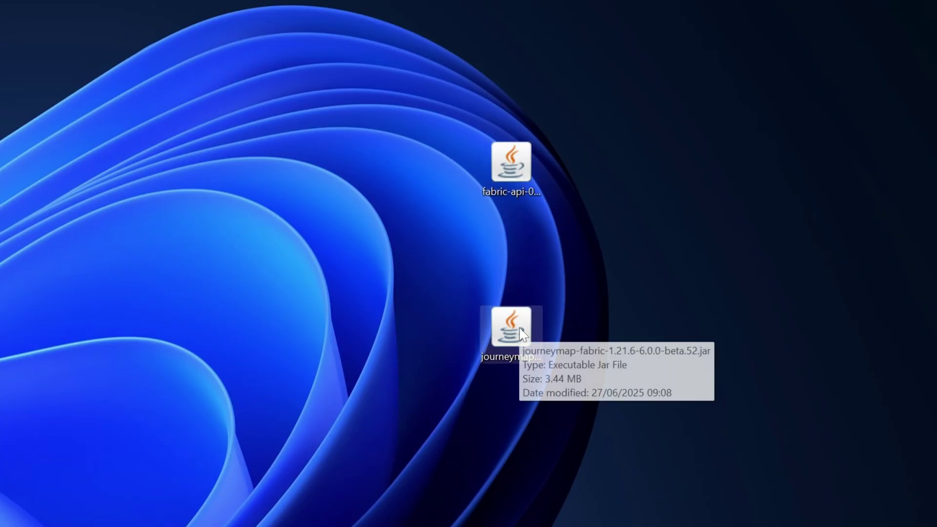
pyautogui.moveTo(511, 328); pyautogui.dragTo(445, 165)
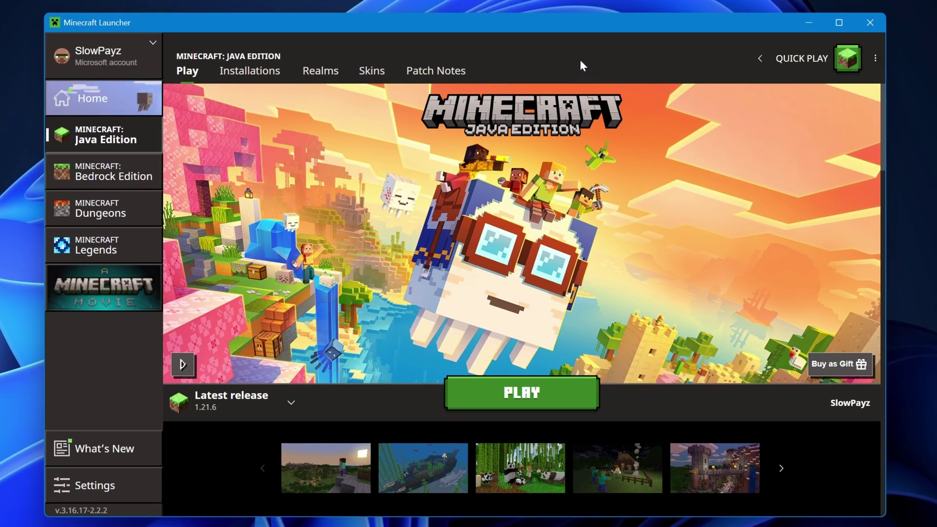
# - Choose fabric-loader-1.21.6 as the version to play
pyautogui.click(227, 405)
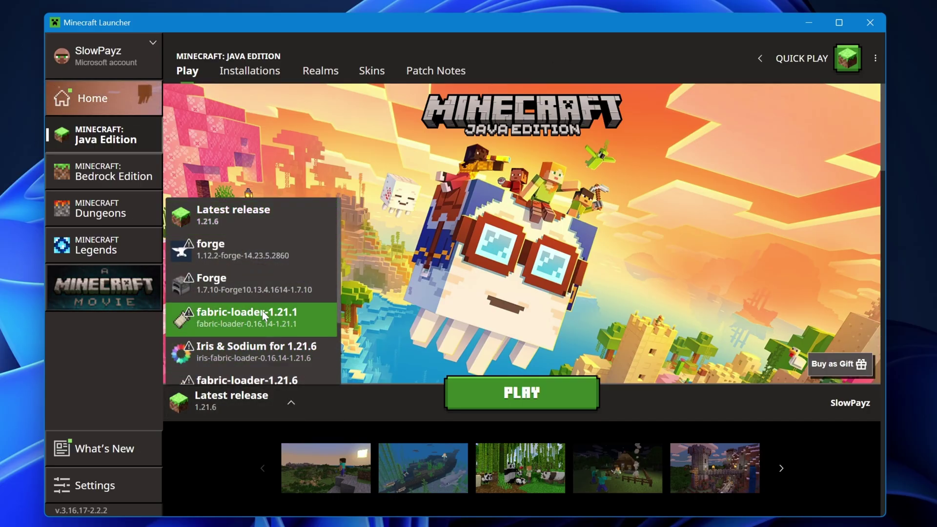
pyautogui.scroll(-2, 264, 318)
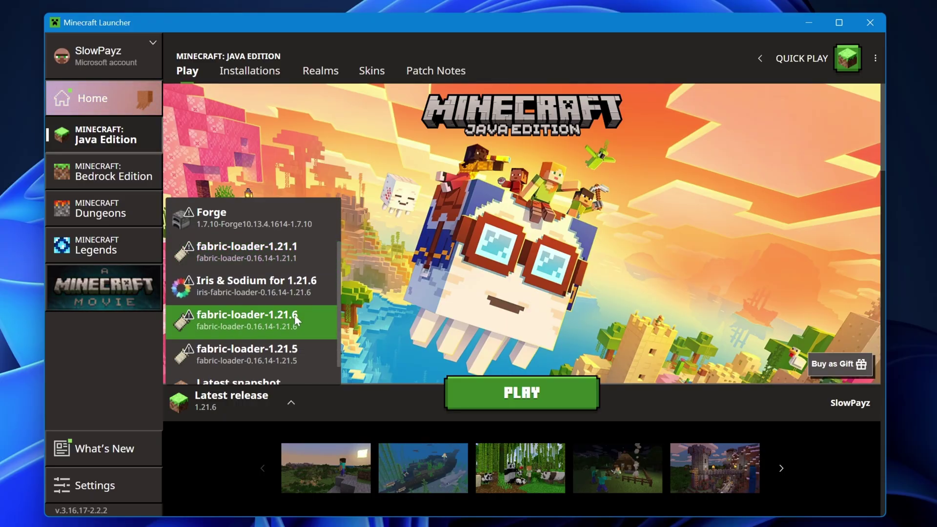
pyautogui.click(291, 316)
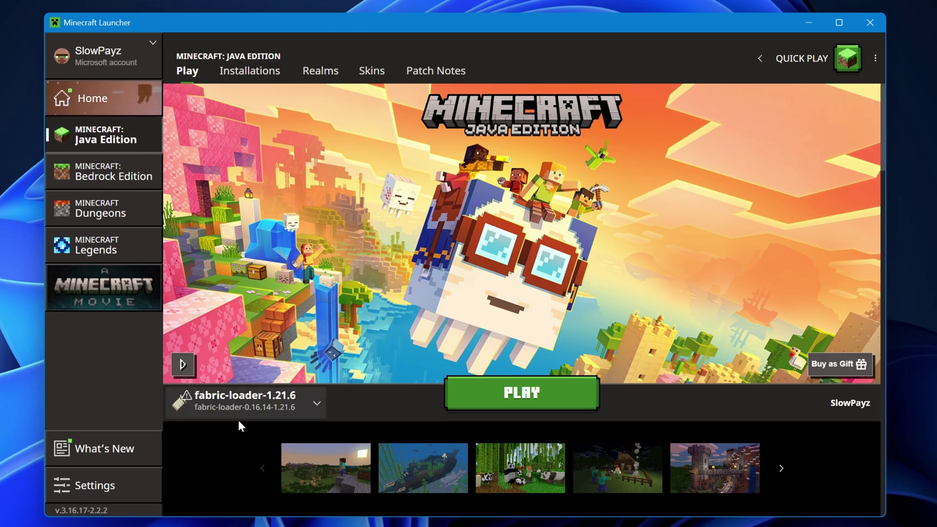
# - Show the Installations list with the Modded filter toggled off and back on
pyautogui.moveTo(227, 405)
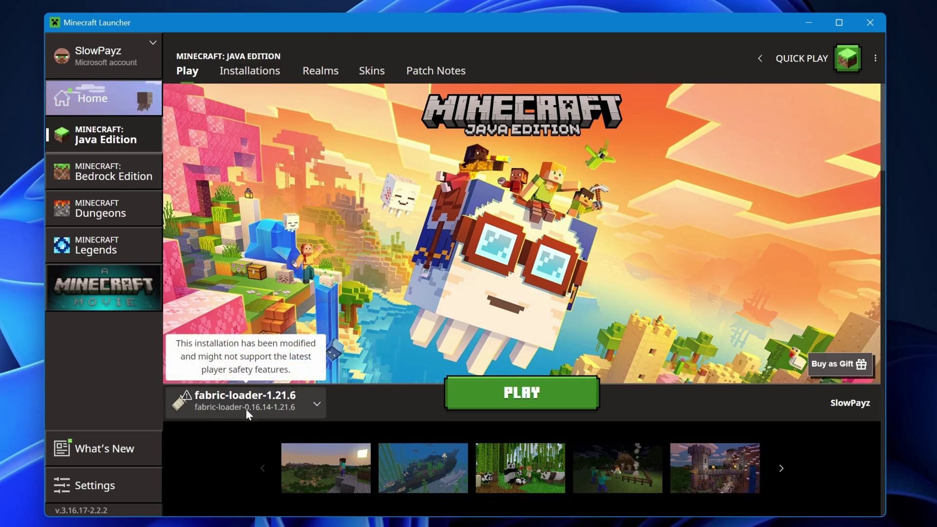
pyautogui.click(238, 73)
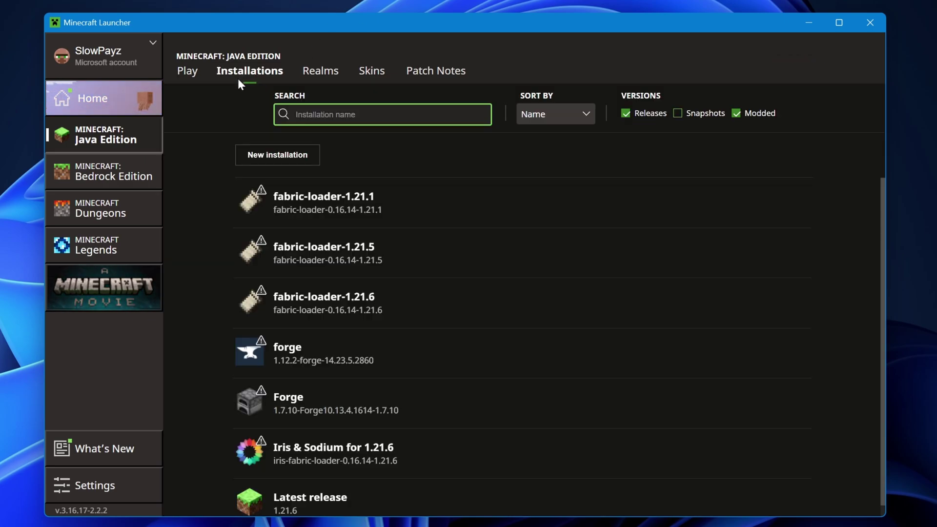
pyautogui.click(736, 113)
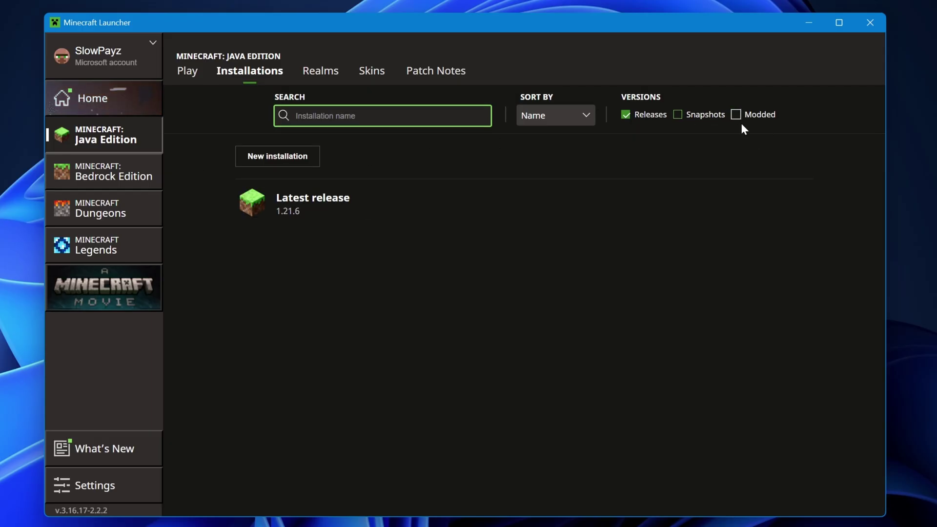
pyautogui.click(736, 114)
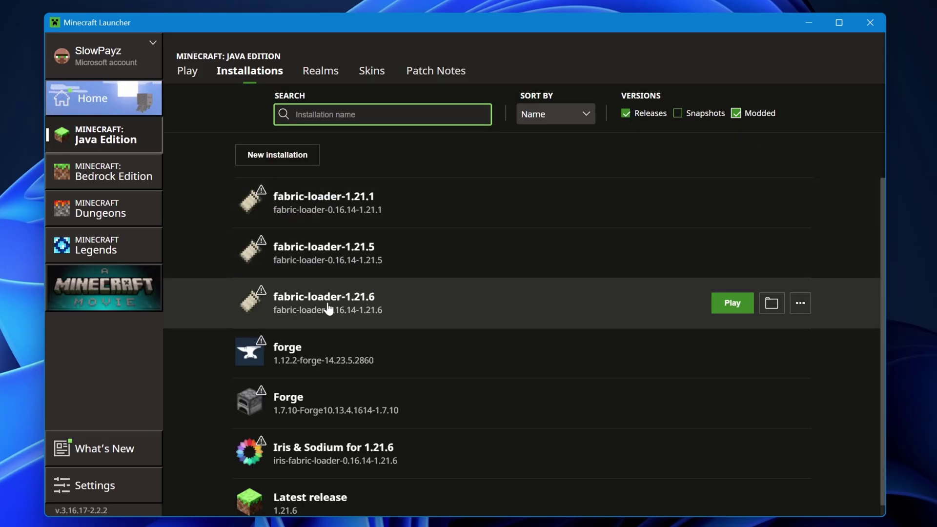
# - Copy the JourneyMap and Fabric API jars from the desktop into the .minecraft mods folder
pyautogui.click(771, 306)
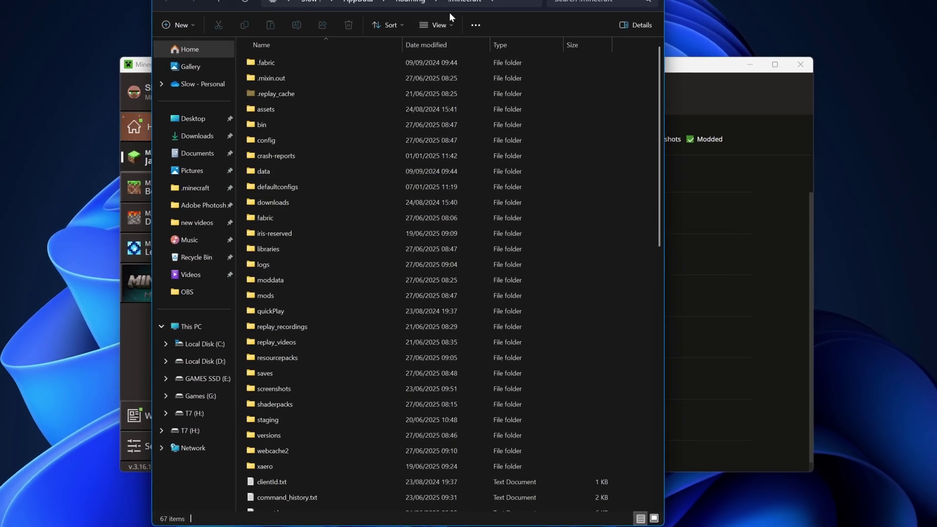
pyautogui.moveTo(449, 13); pyautogui.dragTo(238, 0)
pyautogui.click(63, 316)
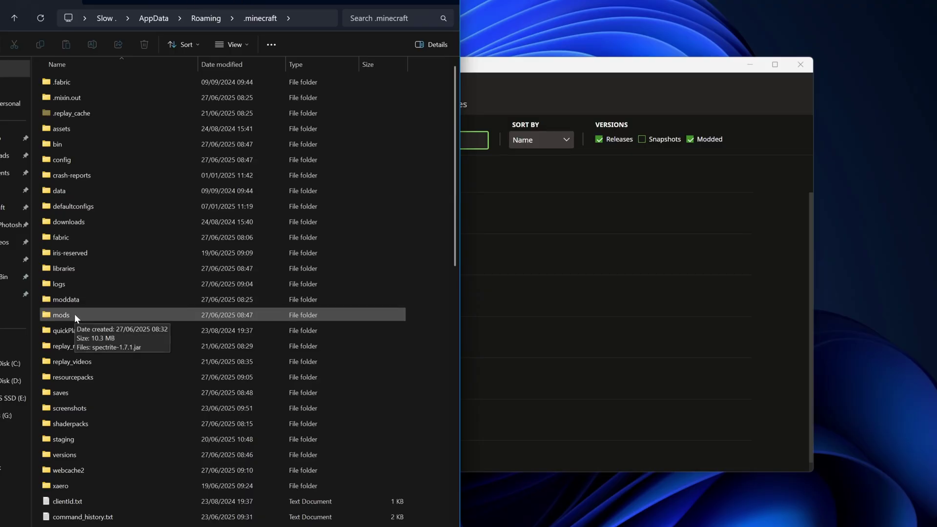
pyautogui.doubleClick(74, 315)
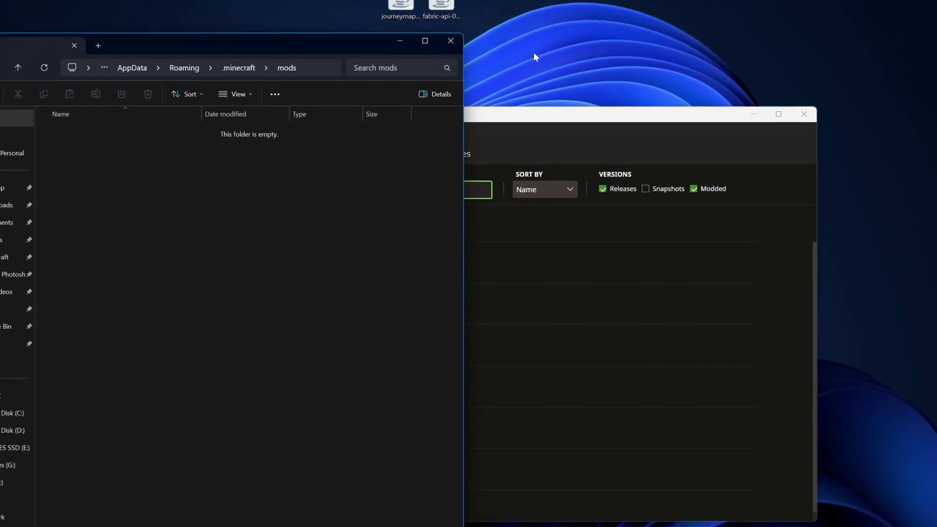
pyautogui.moveTo(129, 221); pyautogui.dragTo(128, 223)
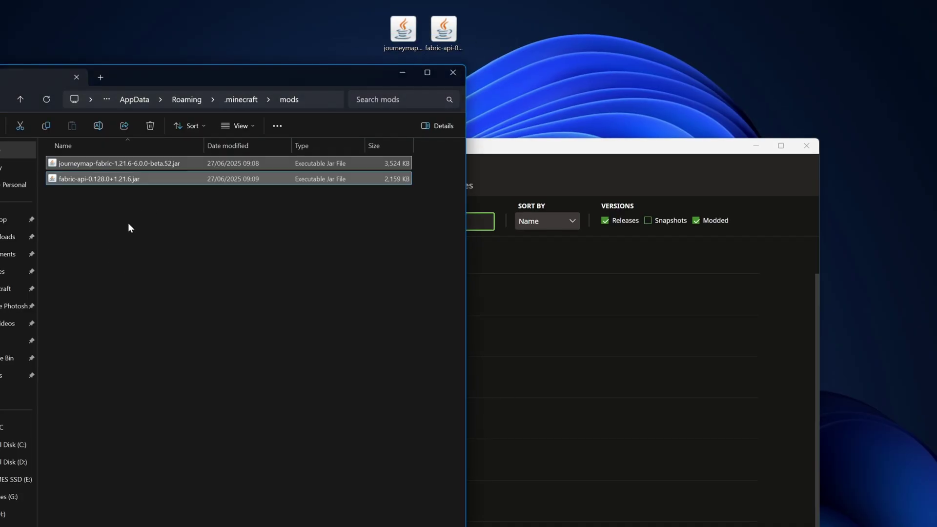
# - Launch Minecraft with the fabric-loader-1.21.6 profile
pyautogui.click(453, 76)
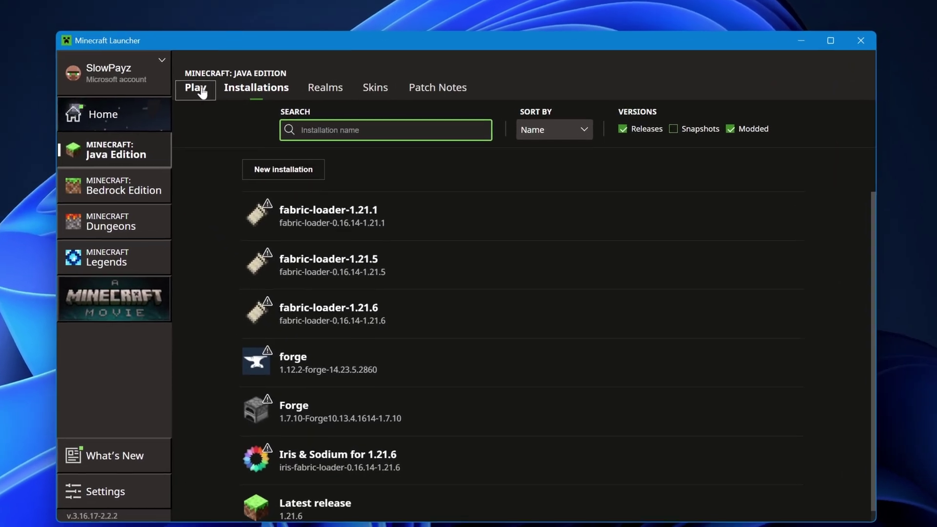
pyautogui.click(245, 186)
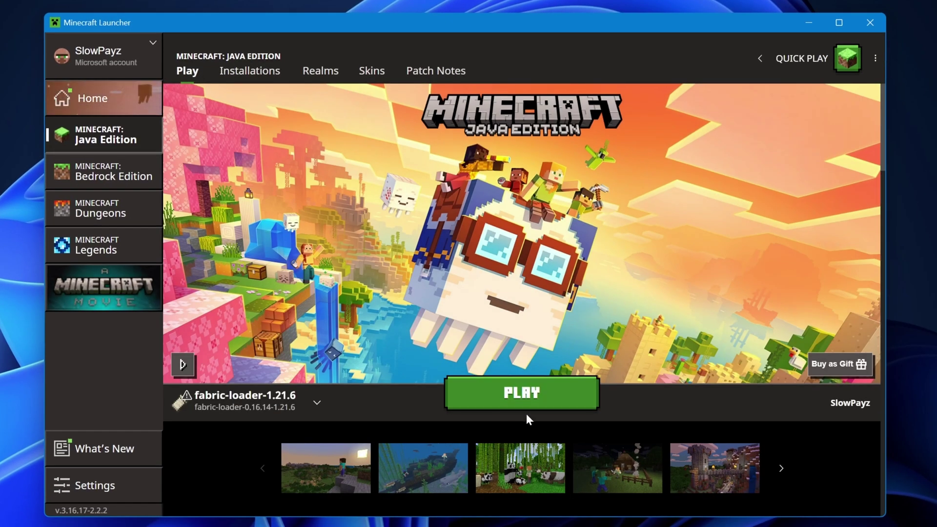
pyautogui.click(530, 396)
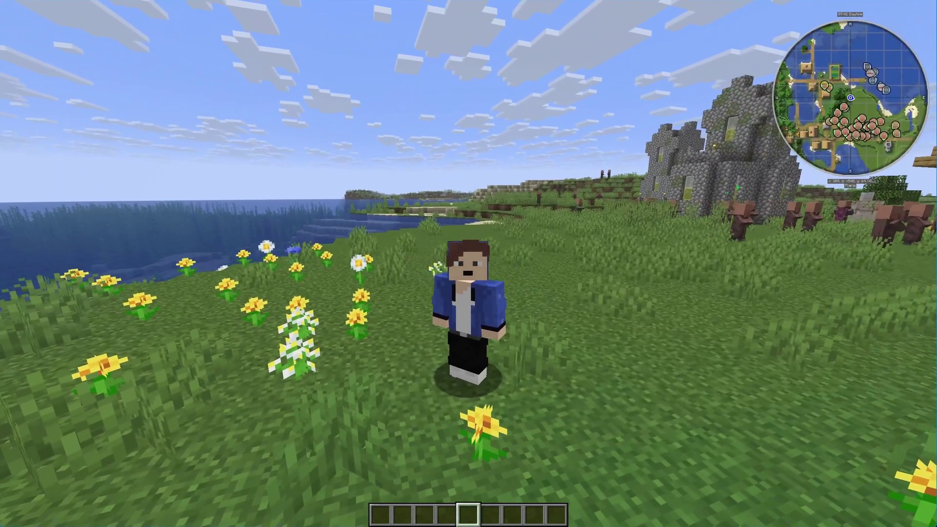
# - Walk toward the village and check JourneyMap's full-screen map, zooming in and out
pyautogui.press('w')
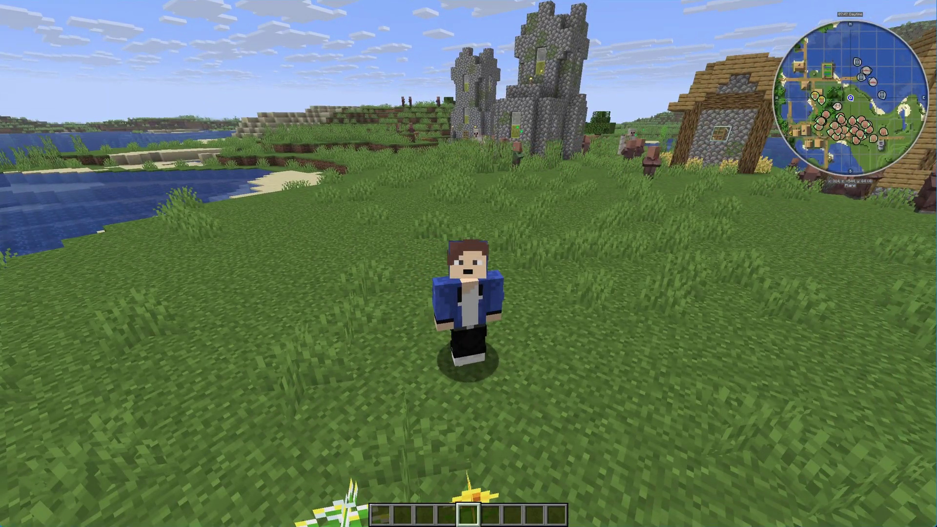
pyautogui.press('j')
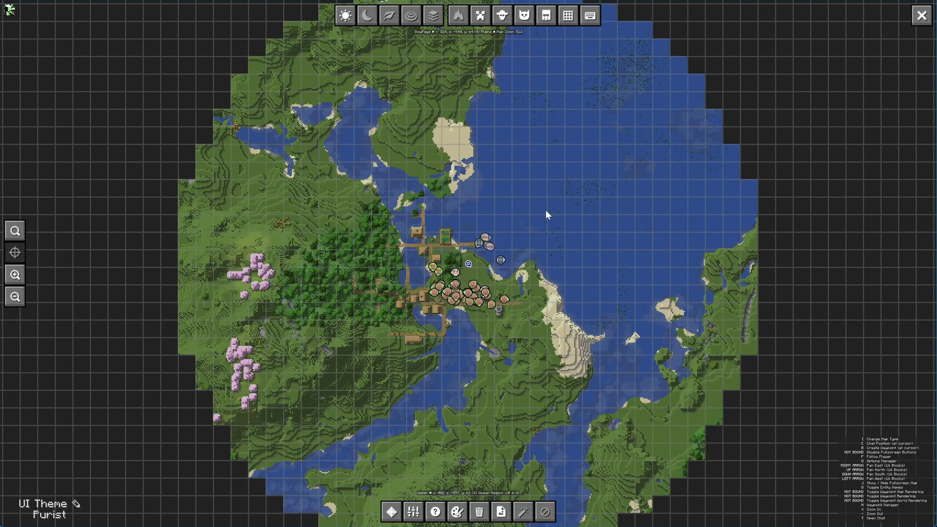
pyautogui.scroll(-4, 487, 263)
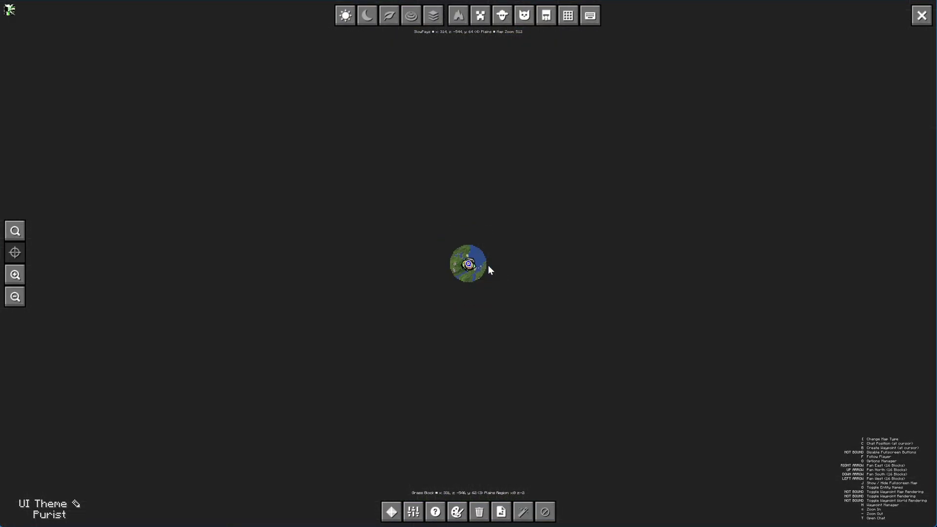
pyautogui.scroll(5, 489, 266)
pyautogui.scroll(-1, 488, 266)
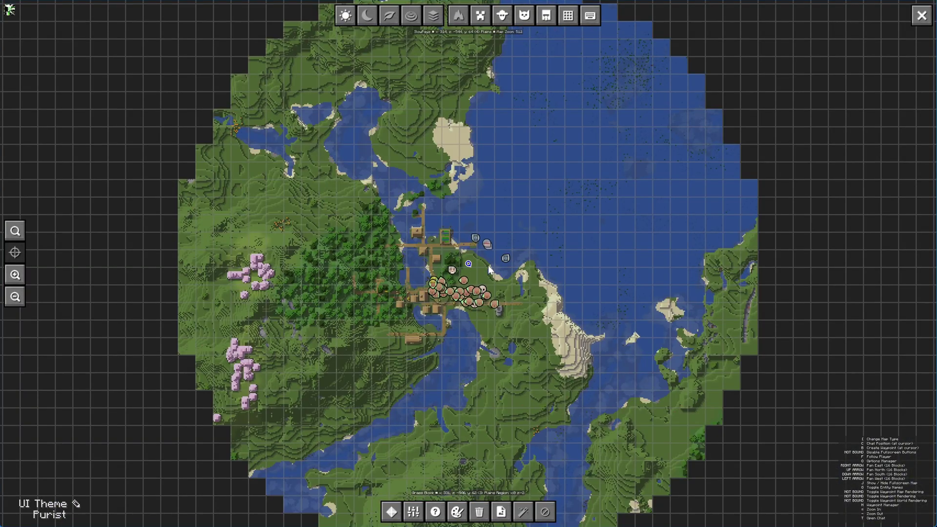
pyautogui.press('j')
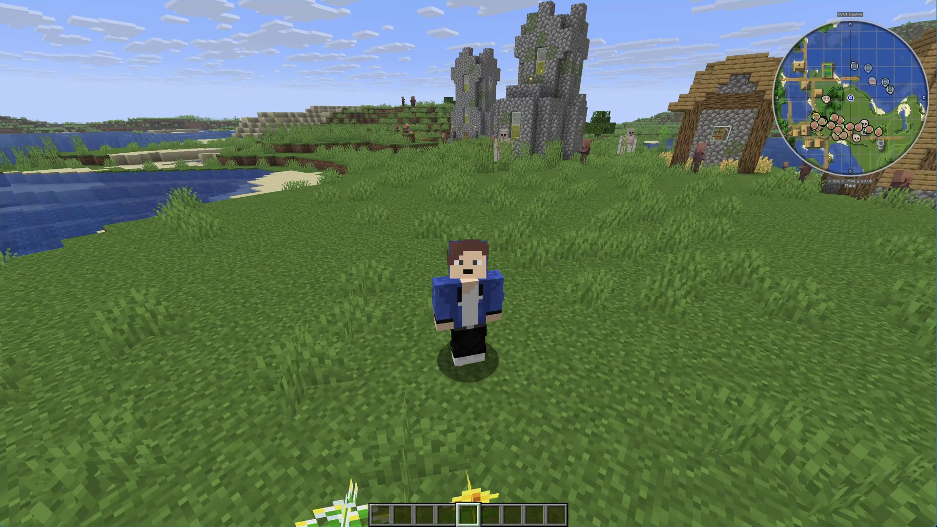
pyautogui.press('j')
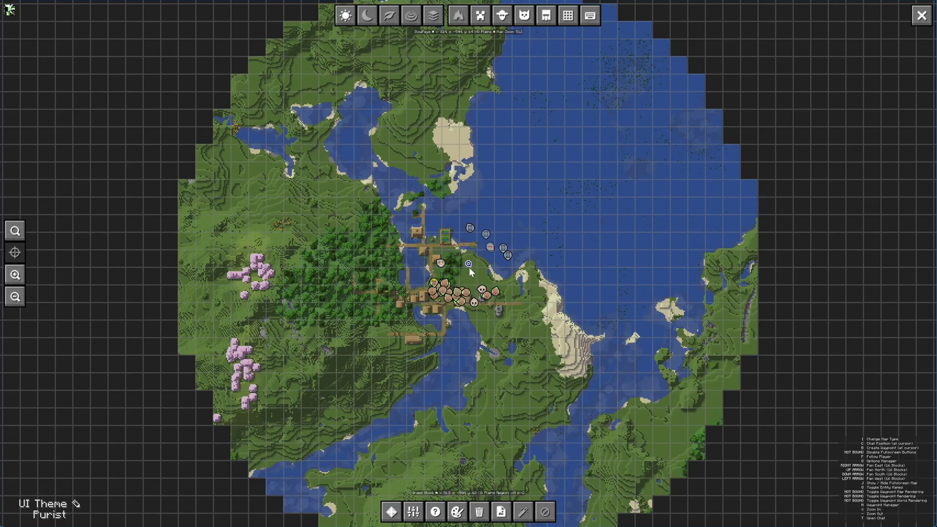